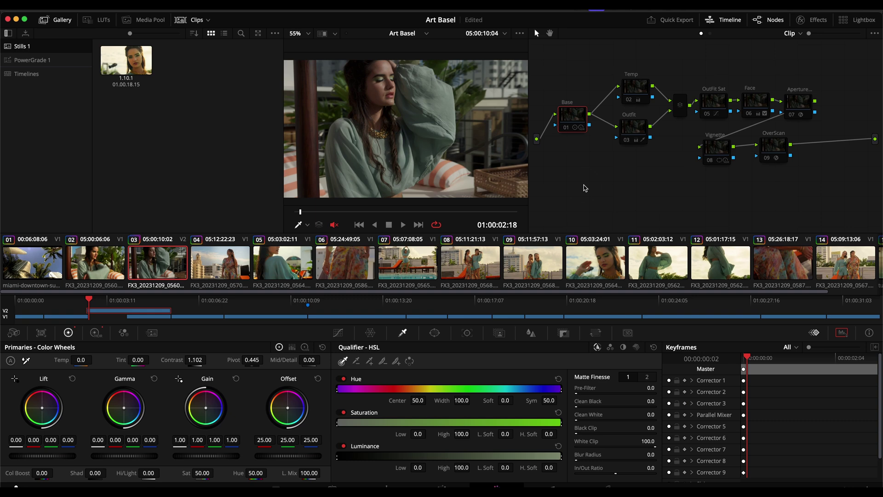
Step: Preview the full blue-toned grade with its film border, then bypass all corrections to show the original
{"action": "key", "text": "ctrl+z"}
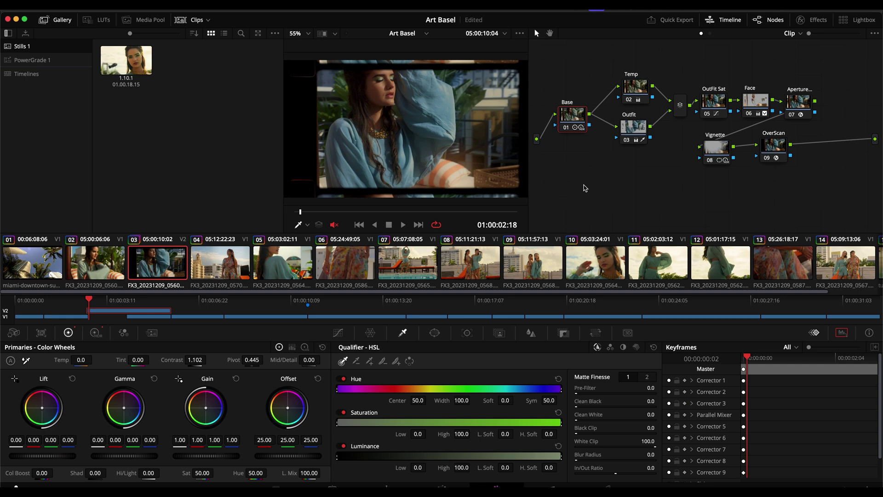
{"action": "key", "text": "shift+d"}
{"action": "left_click", "coordinate": [584, 188]}
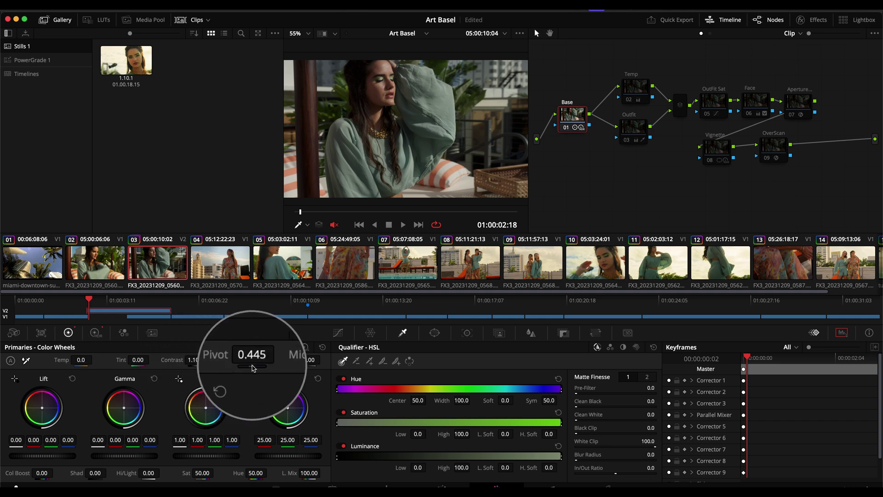
Step: Show the Base node's HDR wheels with Global exposure at 0.28
{"action": "left_click", "coordinate": [96, 334]}
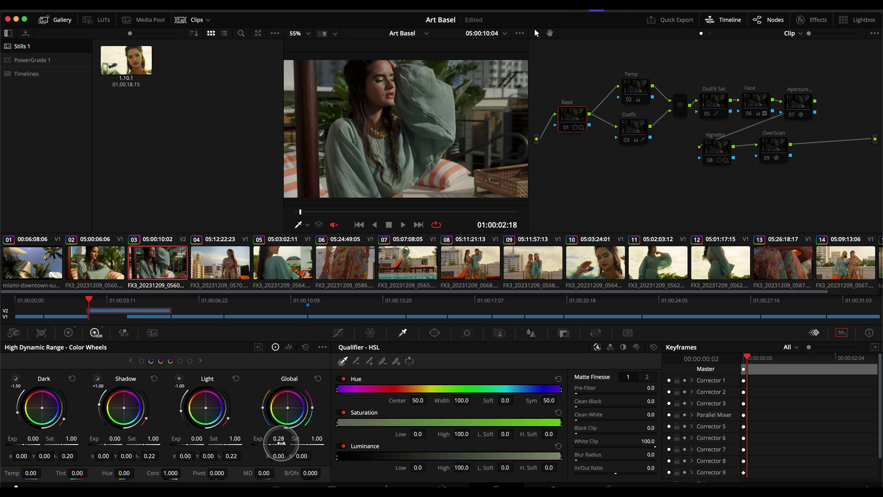
Step: Enable the Temp node's warming correction (Temp 180) and view it on the Primaries wheels
{"action": "left_click", "coordinate": [639, 92]}
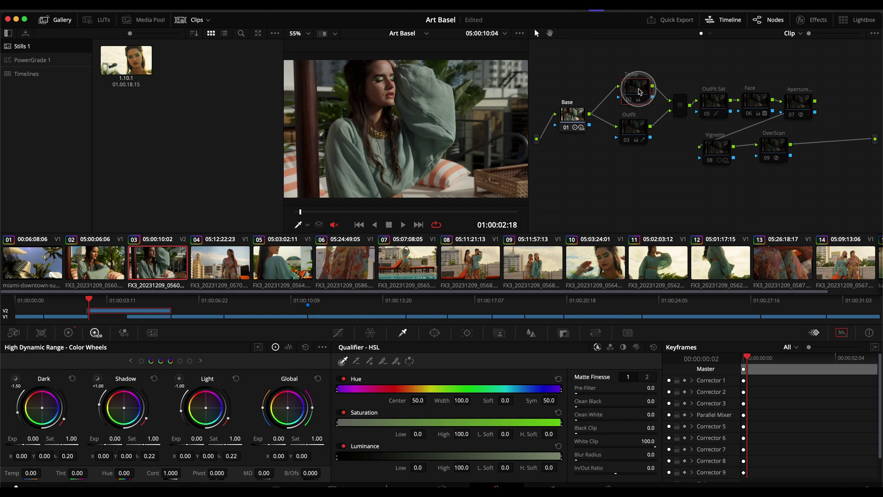
{"action": "key", "text": "ctrl+d"}
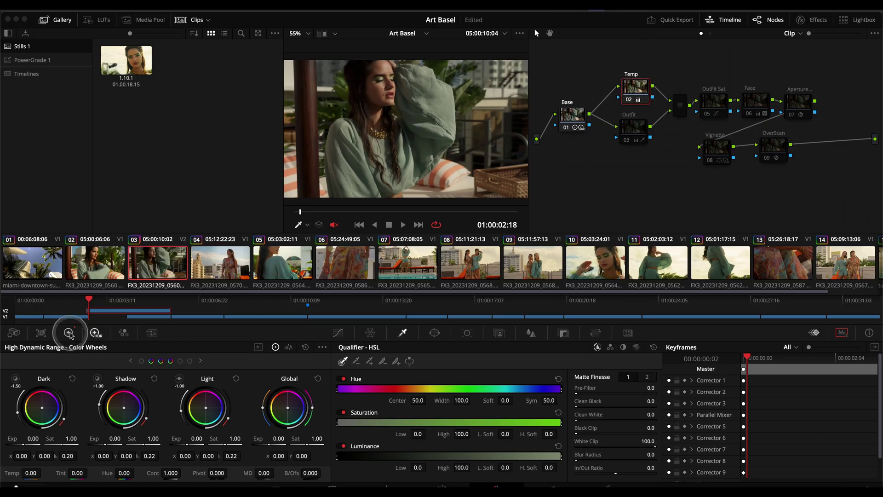
{"action": "left_click", "coordinate": [69, 333]}
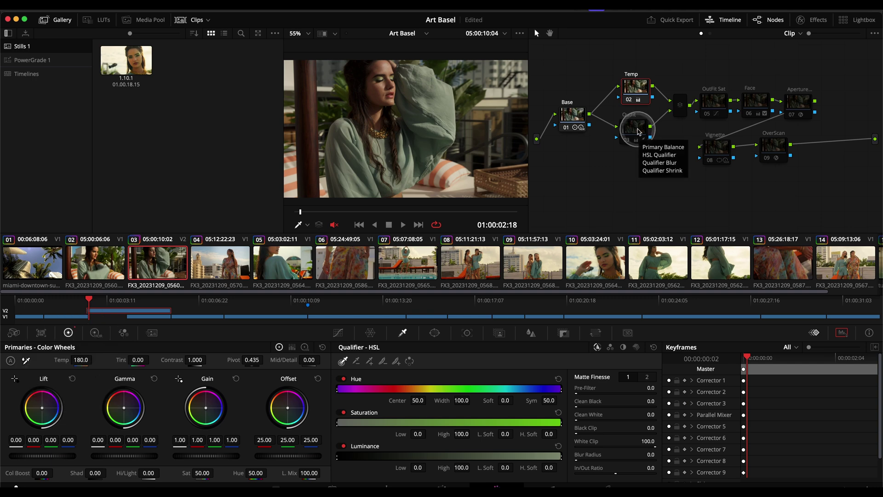
Step: Enable the Outfit node's blue recolour, compare it off, and view its HSL qualifier matte
{"action": "left_click", "coordinate": [633, 131]}
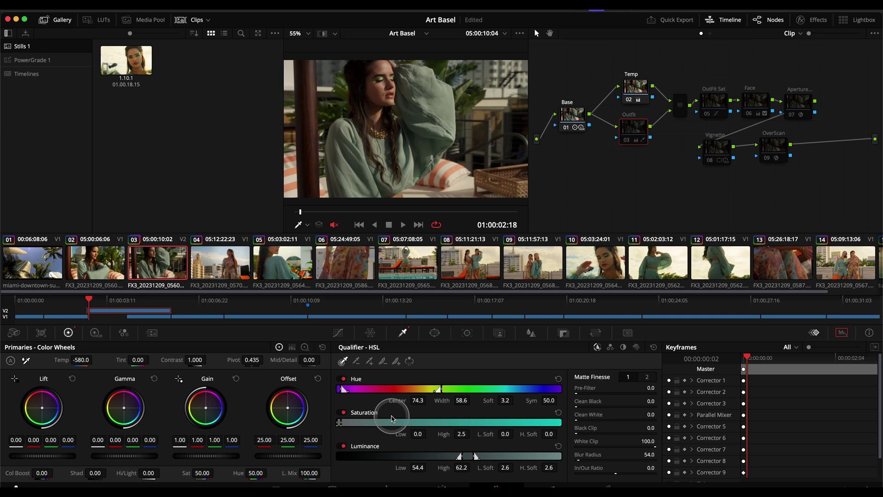
{"action": "key", "text": "ctrl+d"}
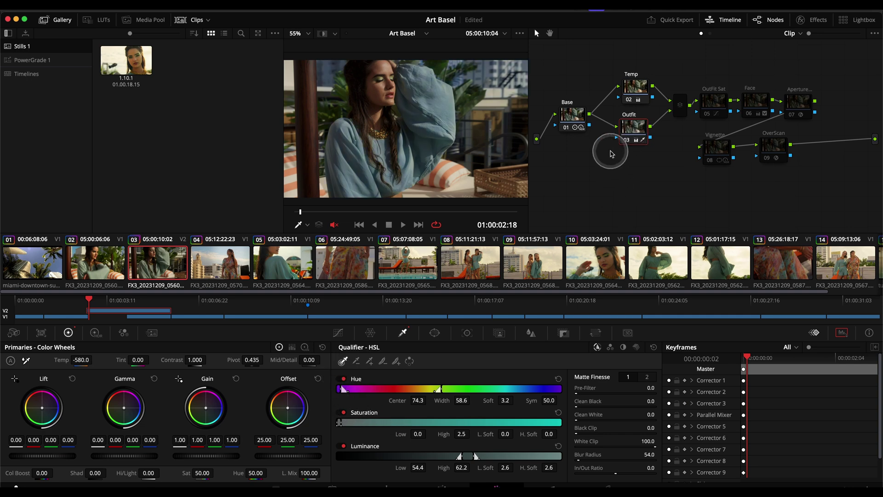
{"action": "key", "text": "ctrl+d"}
{"action": "key", "text": "shift+h"}
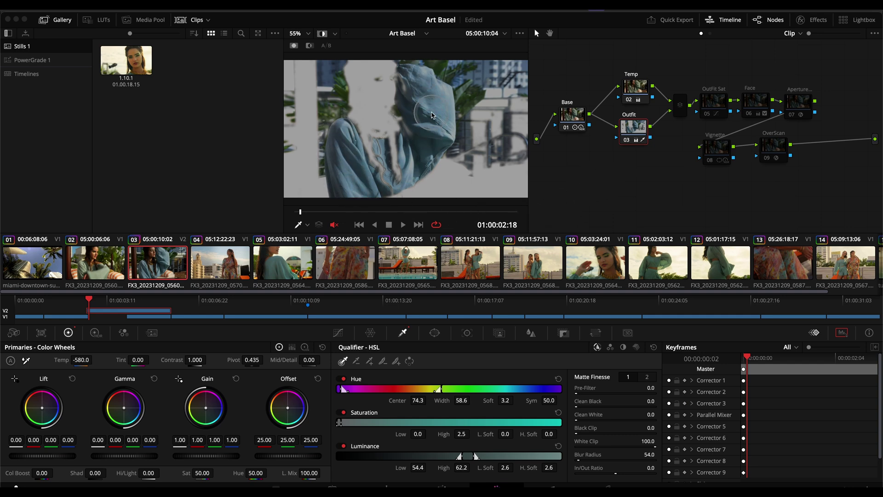
{"action": "key", "text": "shift+h"}
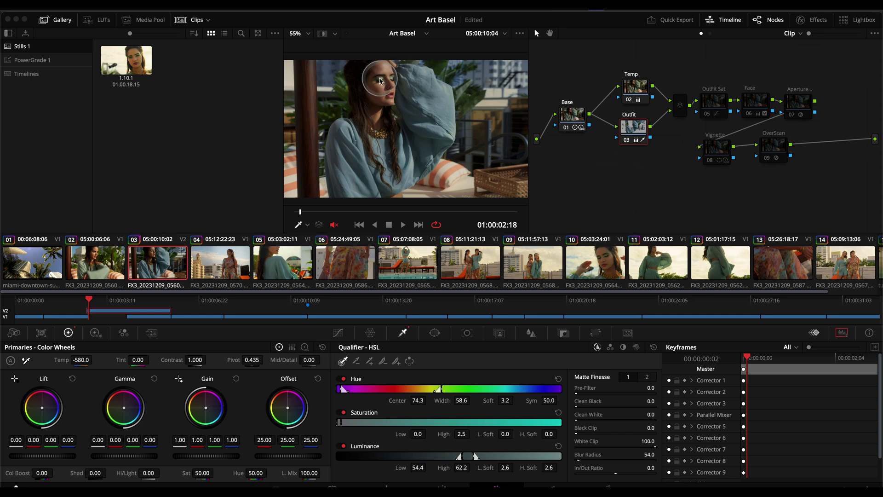
Step: Turn the Outfit correction back on for a before/after, check Temp's values, and reselect Outfit
{"action": "left_click", "coordinate": [381, 82]}
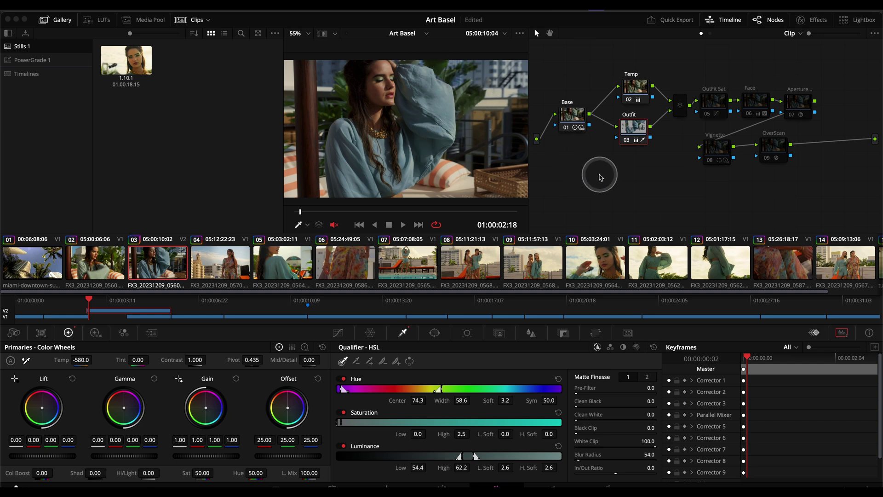
{"action": "key", "text": "ctrl+d"}
{"action": "key", "text": "ctrl+d"}
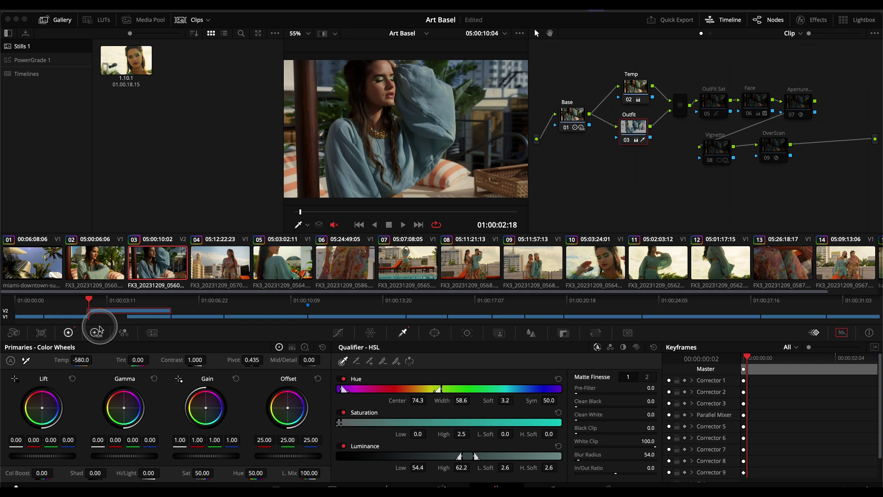
{"action": "left_click", "coordinate": [631, 95]}
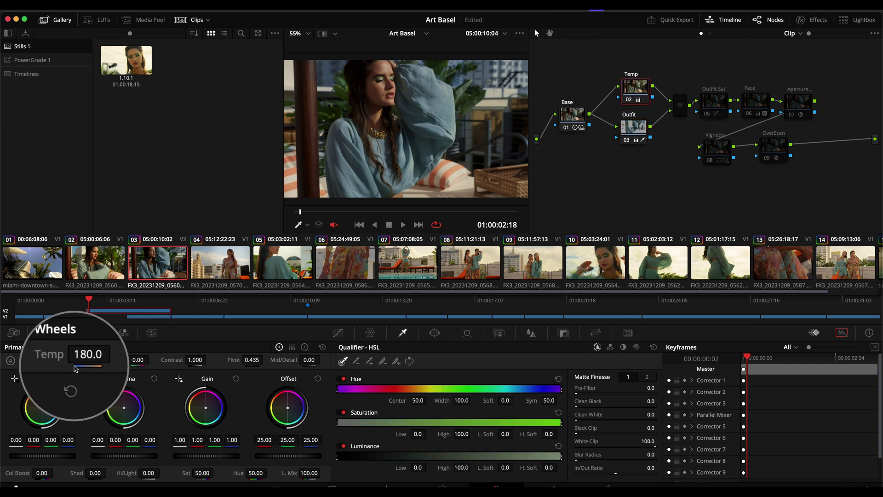
{"action": "left_click", "coordinate": [629, 133]}
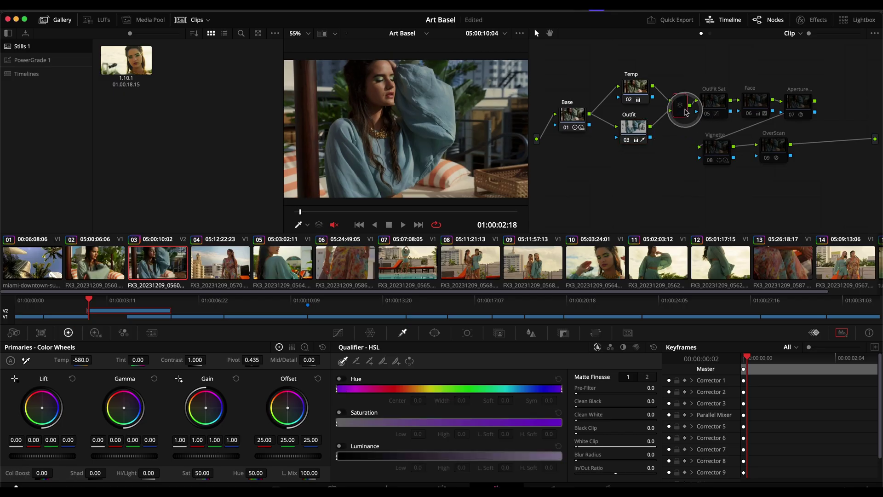
Step: Show the OutFit Sat node's Hue vs Sat curve peak: saturation 1.42 at hue 94.28
{"action": "left_click", "coordinate": [715, 105]}
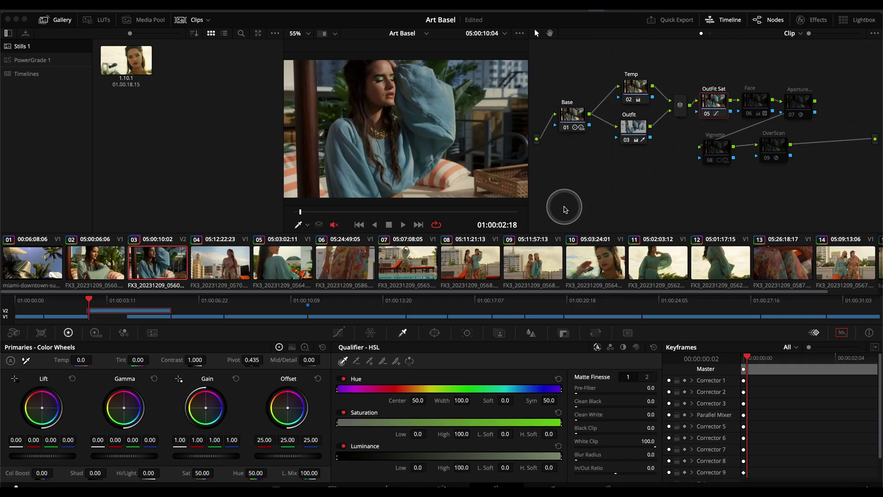
{"action": "left_click", "coordinate": [94, 333]}
{"action": "left_click", "coordinate": [339, 333]}
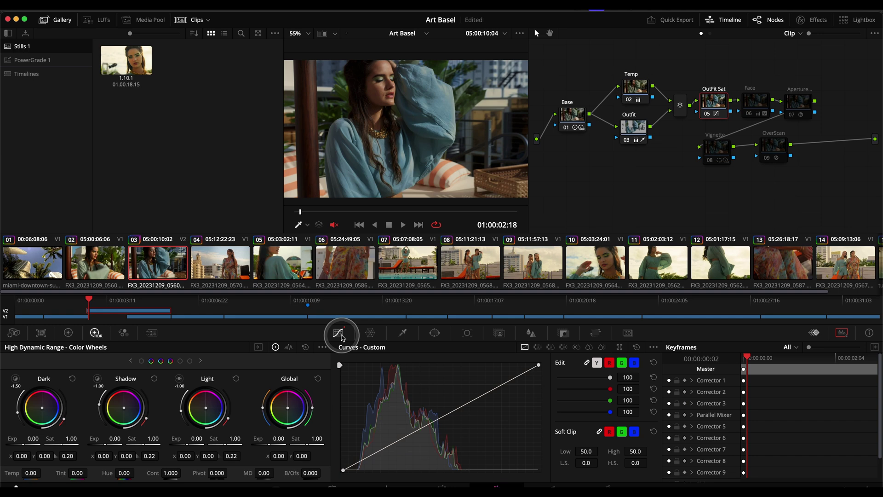
{"action": "left_click", "coordinate": [550, 349]}
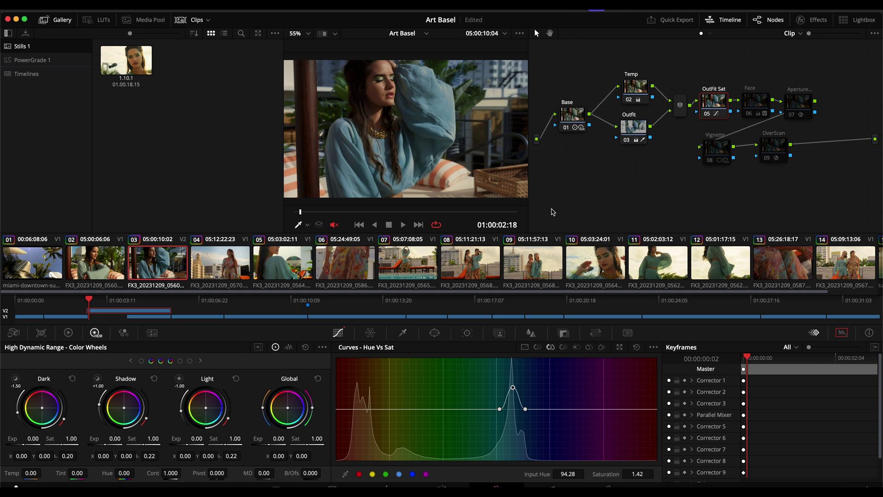
{"action": "left_click", "coordinate": [513, 387]}
{"action": "left_click", "coordinate": [513, 389]}
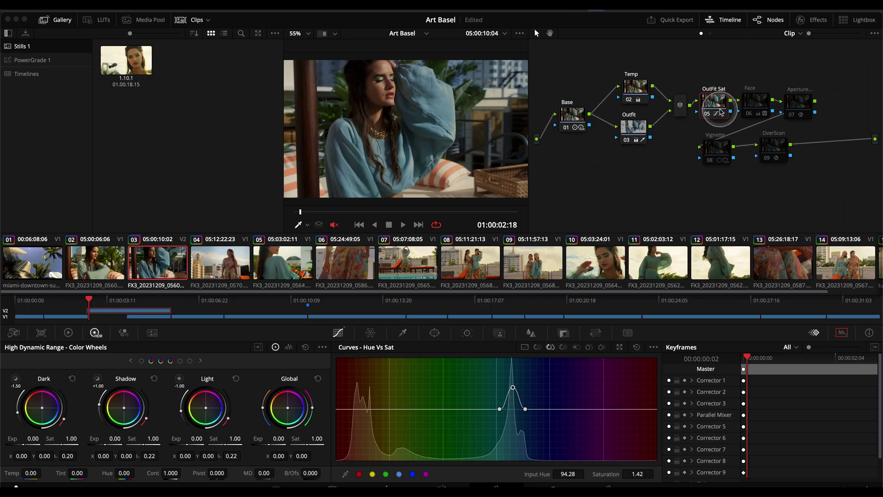
{"action": "left_click", "coordinate": [756, 106]}
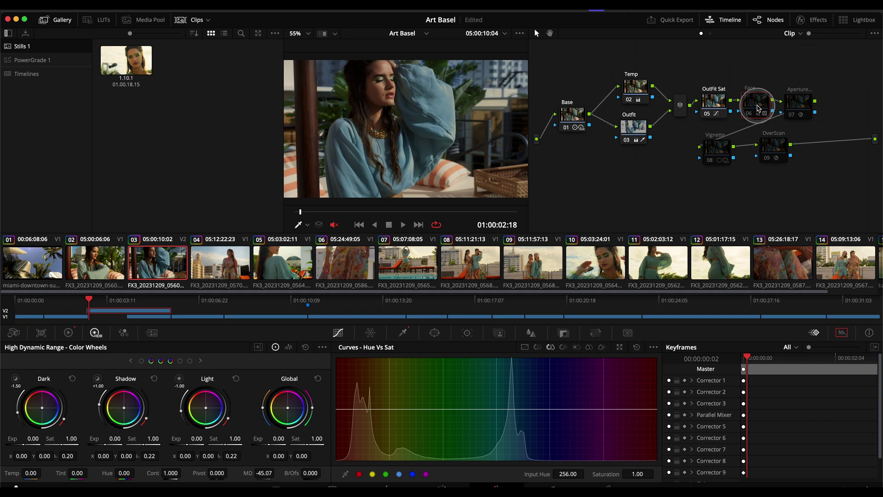
Step: Enable the Face node and view its HSL skin matte (hue centre 38.2, Mid/Detail -45.07)
{"action": "key", "text": "ctrl+d"}
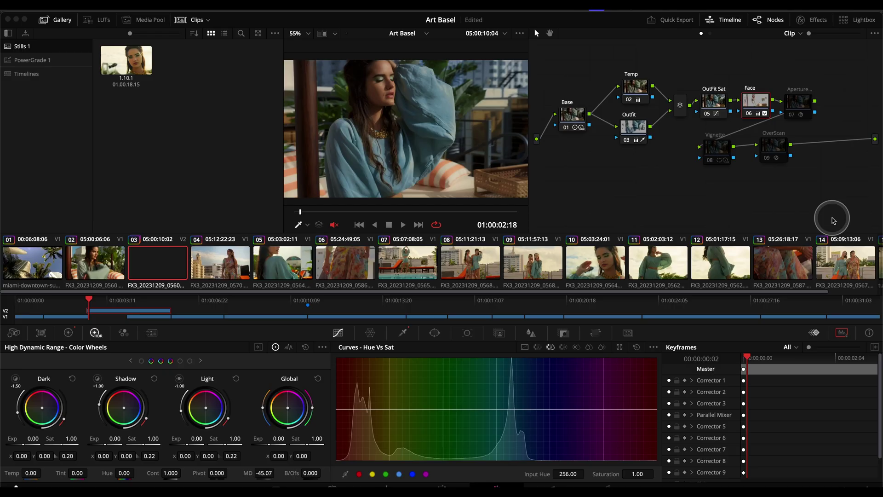
{"action": "left_click", "coordinate": [68, 333]}
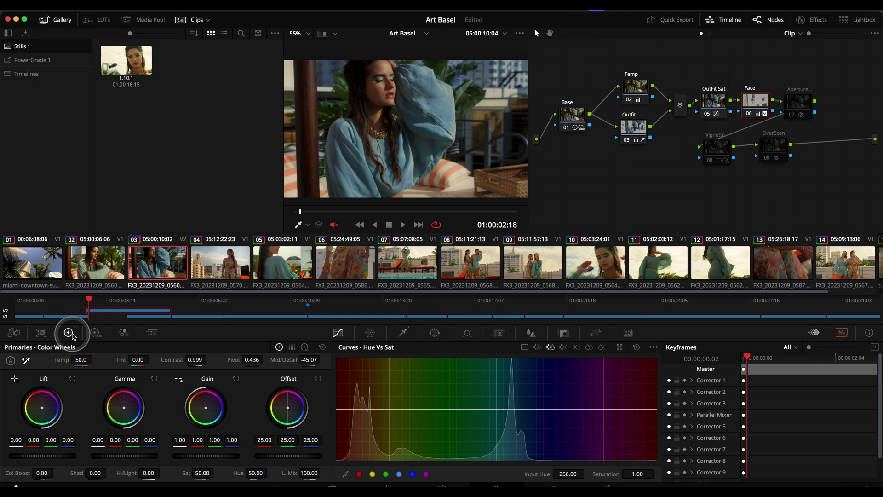
{"action": "left_click", "coordinate": [402, 335]}
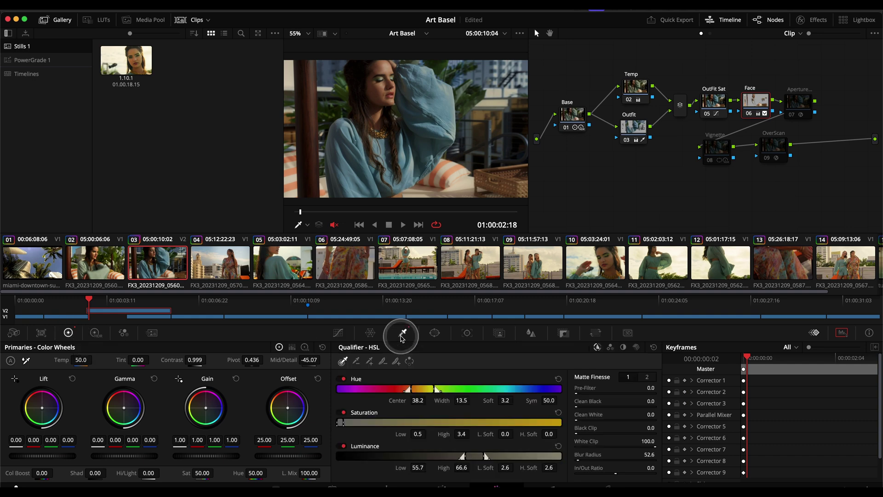
{"action": "key", "text": "shift+h"}
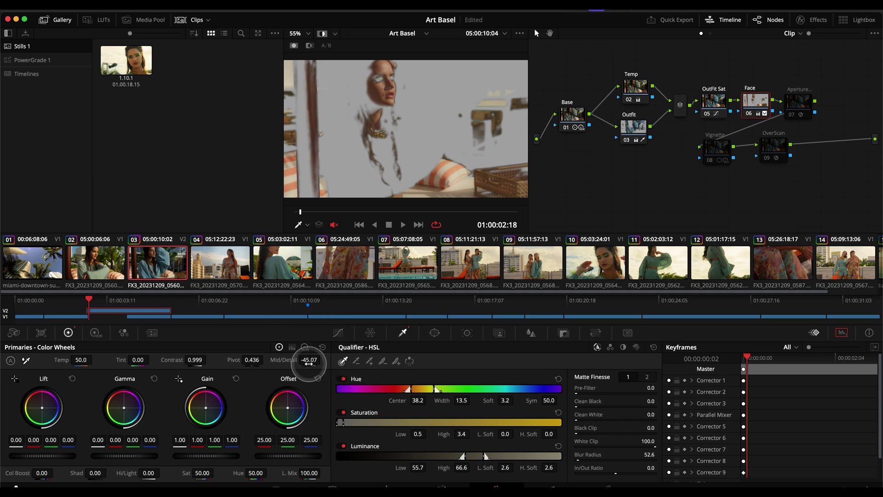
{"action": "key", "text": "shift+h"}
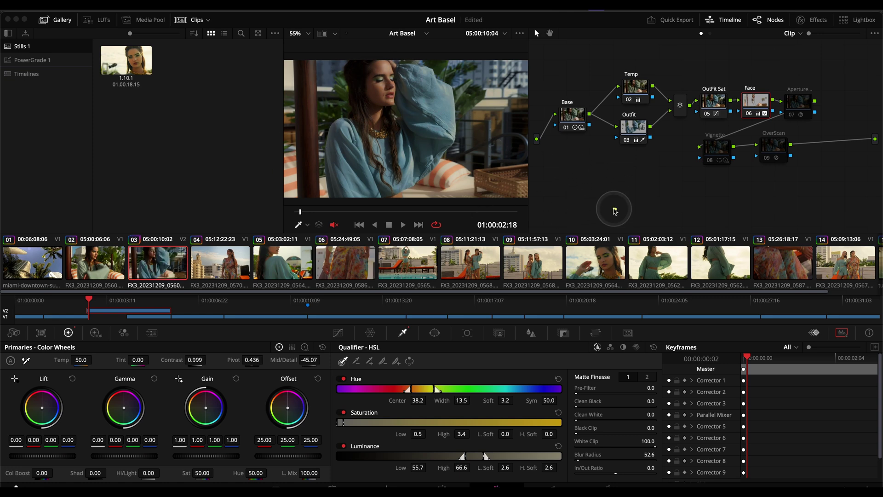
Step: Step from Base through Temp, Outfit and OutFit Sat to Face, enabling the Face correction
{"action": "left_click", "coordinate": [567, 116]}
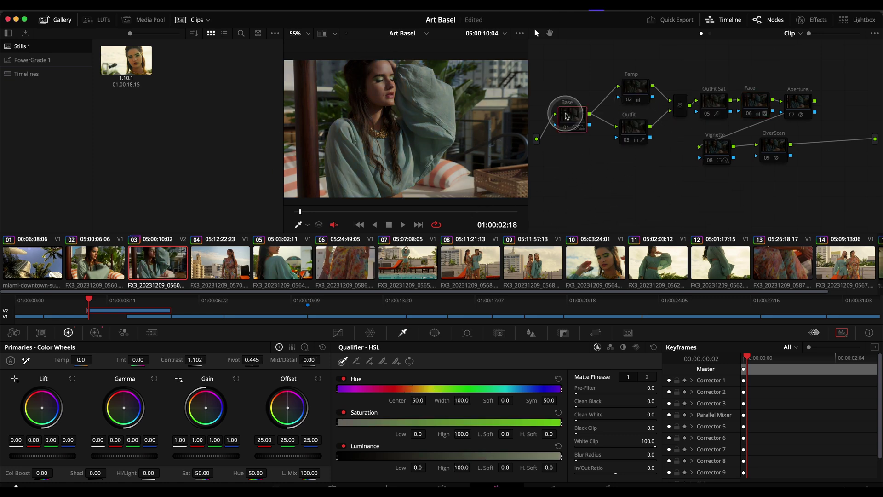
{"action": "key", "text": "shift+apostrophe"}
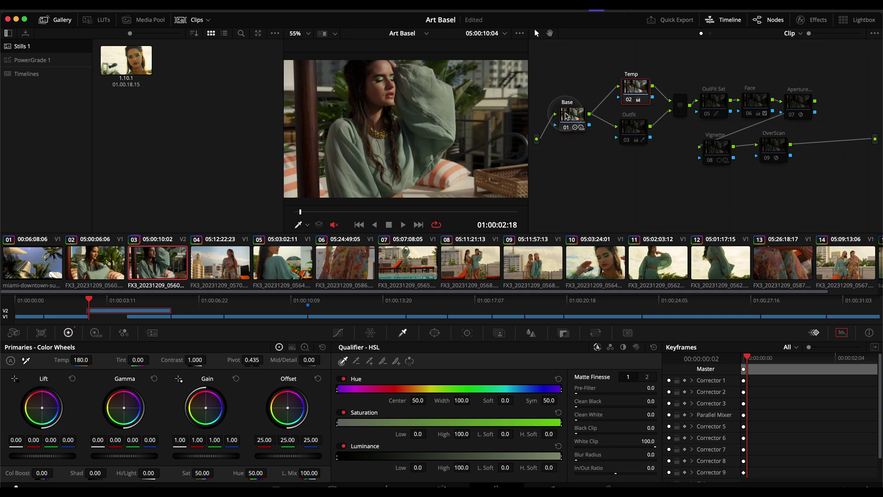
{"action": "key", "text": "shift+apostrophe"}
{"action": "key", "text": "shift+apostrophe"}
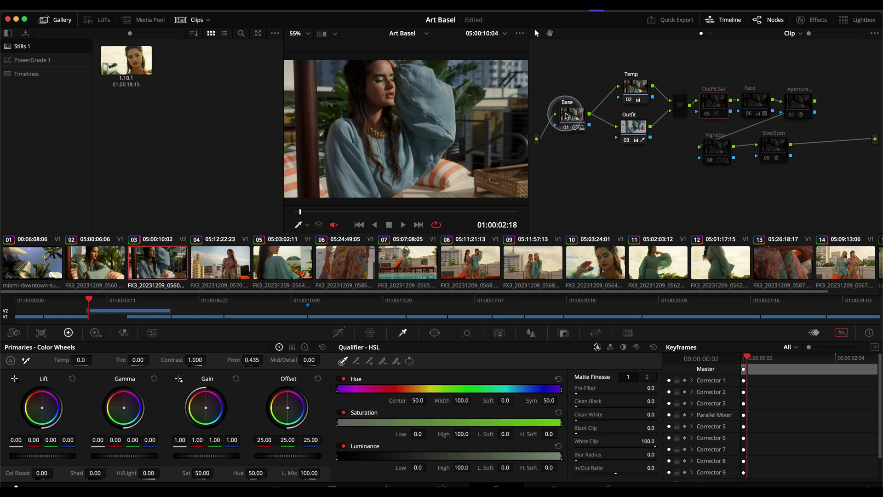
{"action": "key", "text": "shift+apostrophe"}
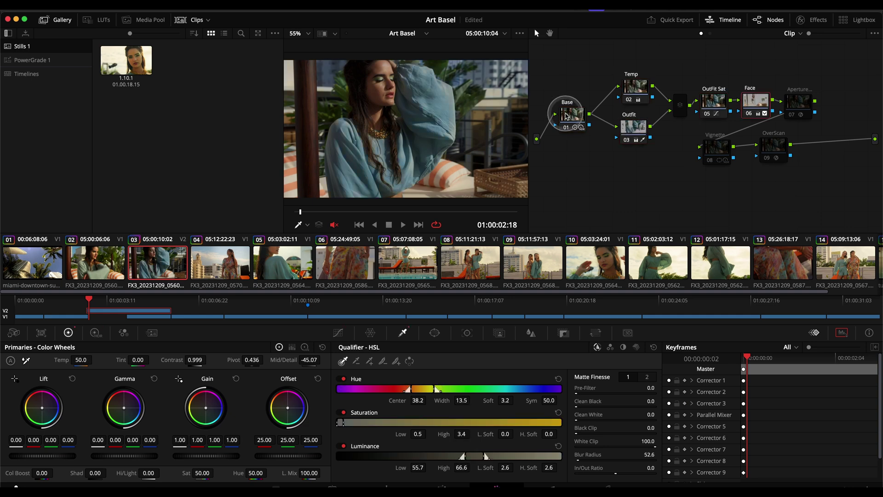
{"action": "key", "text": "ctrl+d"}
{"action": "key", "text": "shift+apostrophe"}
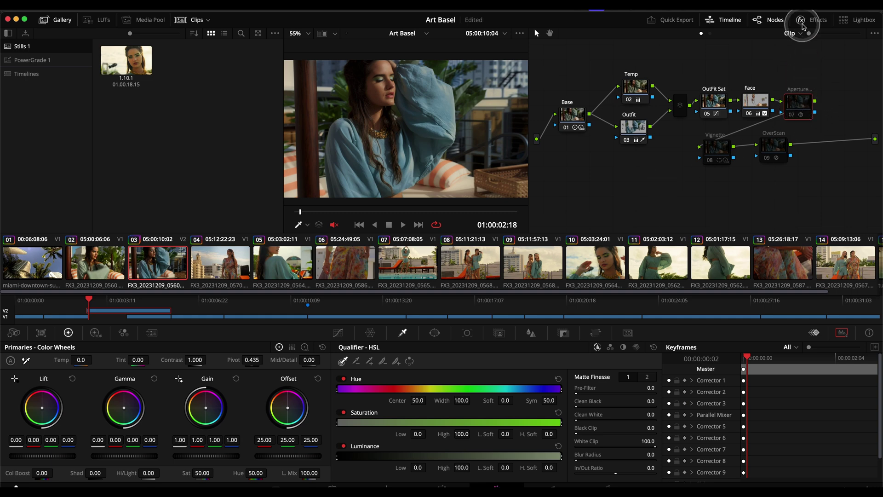
Step: Enable node 07 Aperture and show its Aperture Diffraction settings (Hexagon iris, size 2.00)
{"action": "left_click", "coordinate": [801, 118]}
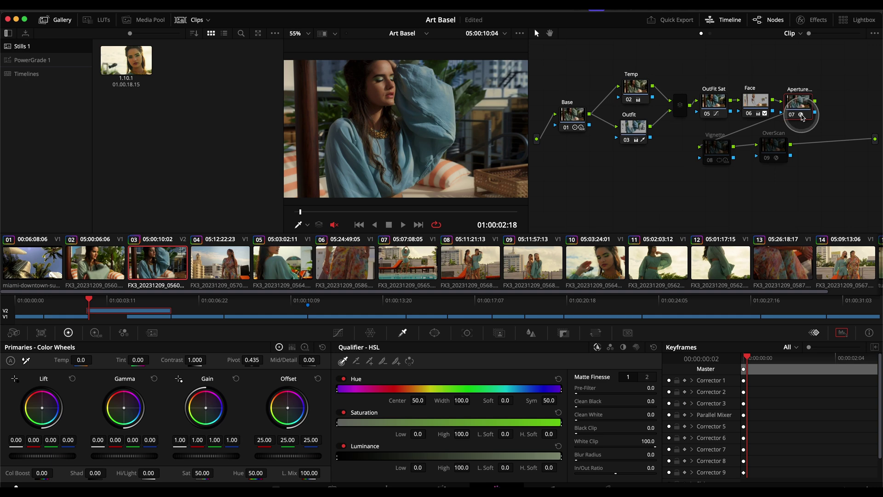
{"action": "left_click", "coordinate": [812, 20]}
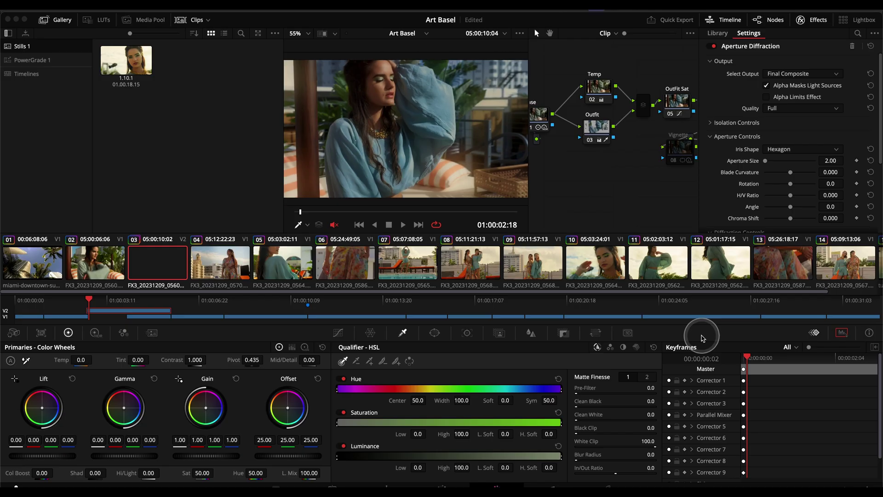
Step: Play the clip full screen to review the glow and nudge Aperture Size upward
{"action": "key", "text": "space"}
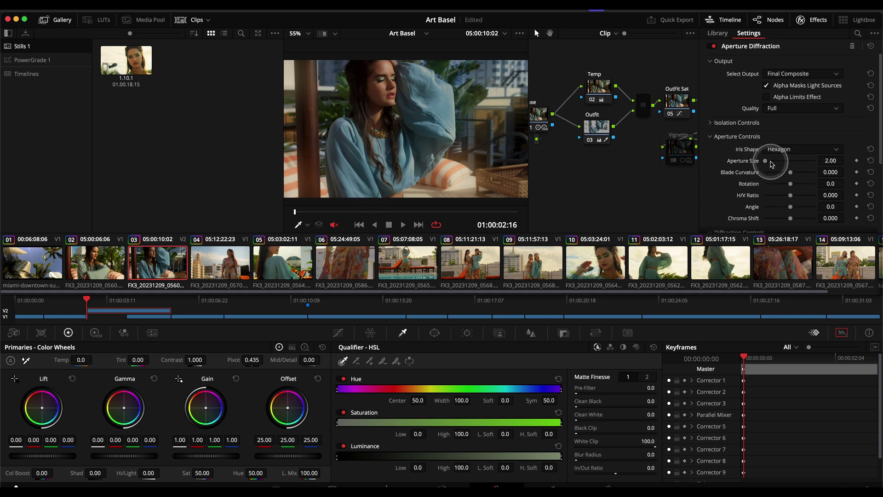
{"action": "mouse_move", "coordinate": [738, 164]}
{"action": "left_mouse_down"}
{"action": "mouse_move", "coordinate": [805, 162]}
{"action": "mouse_move", "coordinate": [738, 163]}
{"action": "left_mouse_up"}
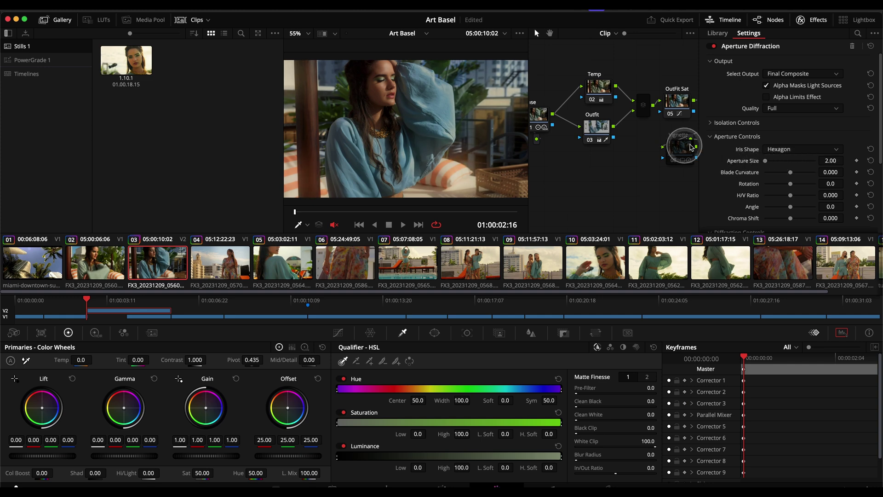
Step: Enable the Vignette node to darken the frame edges, then select the OverScan node
{"action": "left_click", "coordinate": [808, 20]}
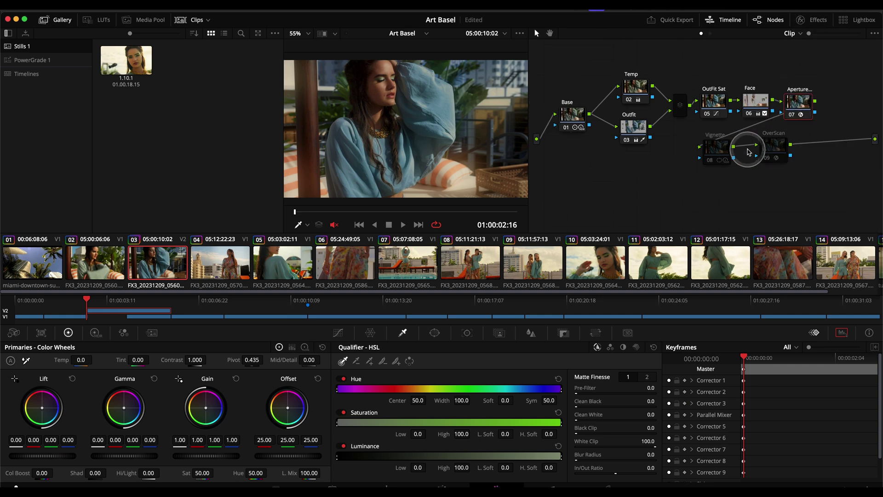
{"action": "left_click", "coordinate": [715, 147]}
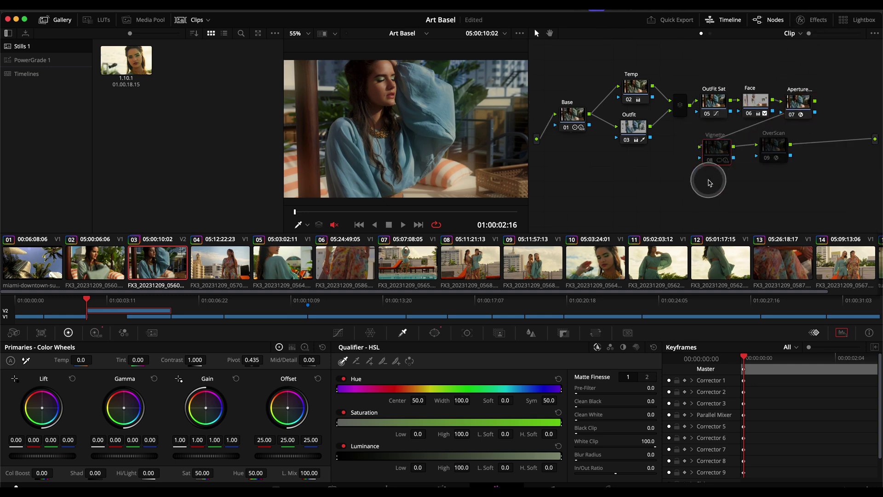
{"action": "key", "text": "ctrl+d"}
{"action": "key", "text": "ctrl+d"}
{"action": "key", "text": "ctrl+d"}
{"action": "key", "text": "ctrl+d"}
{"action": "key", "text": "ctrl+d"}
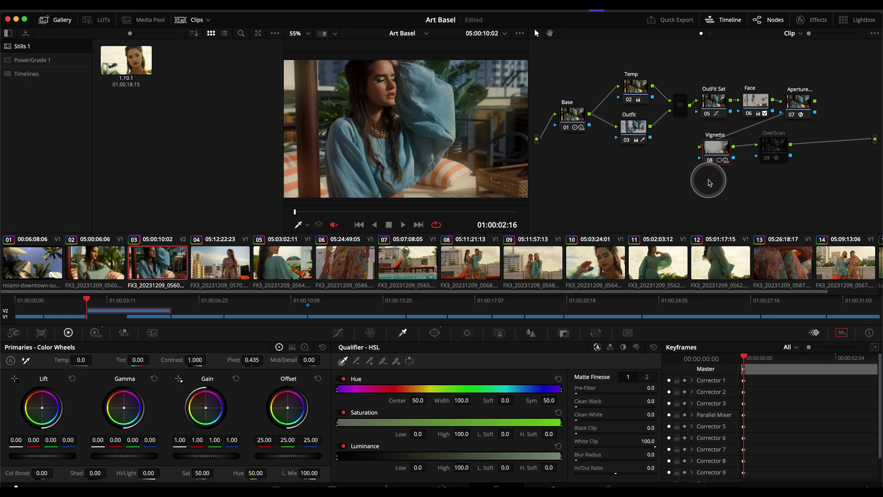
{"action": "key", "text": "shift+h"}
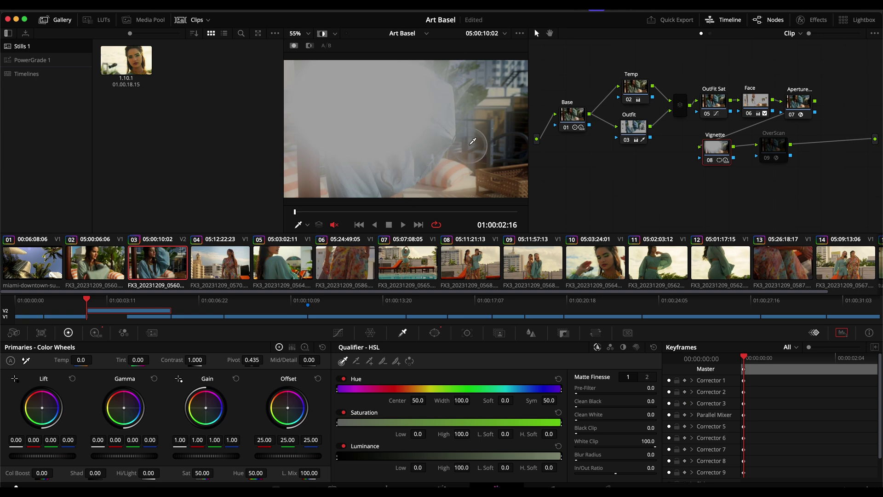
{"action": "key", "text": "shift+h"}
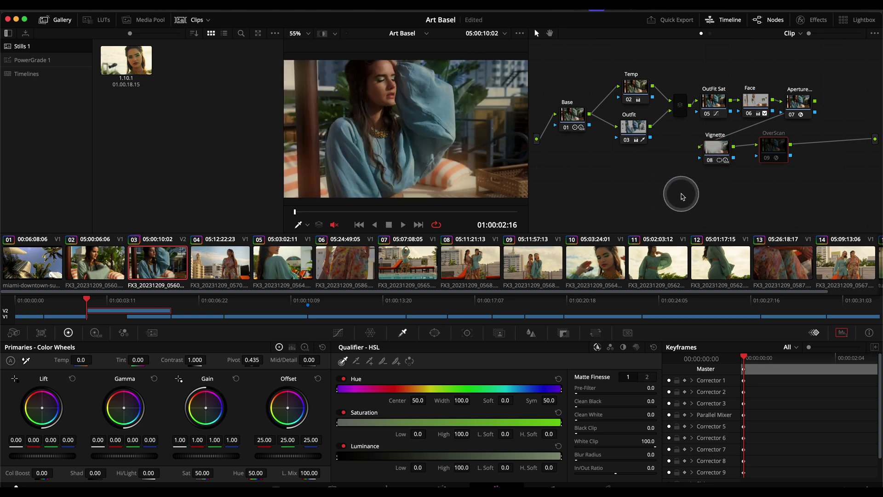
{"action": "left_click", "coordinate": [764, 152]}
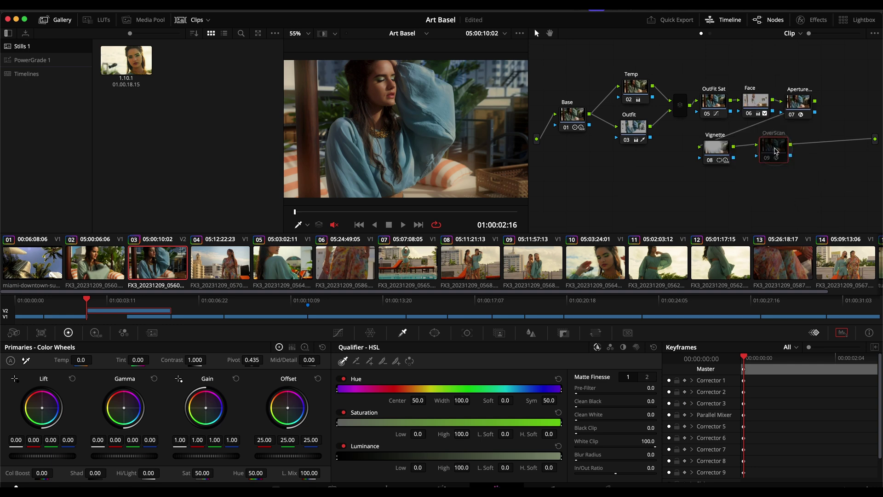
Step: Enable node 09 OverScan so a dark film-gate border frames the graded clip
{"action": "key", "text": "ctrl+d"}
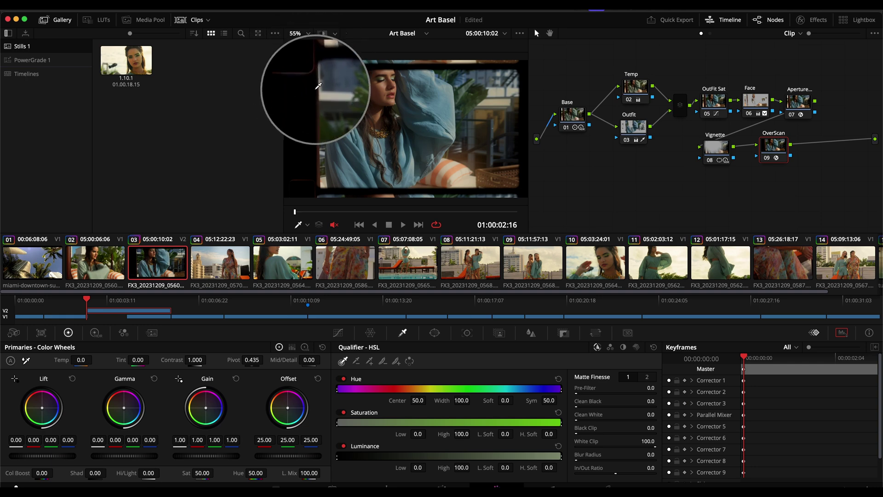
{"action": "left_click", "coordinate": [815, 20]}
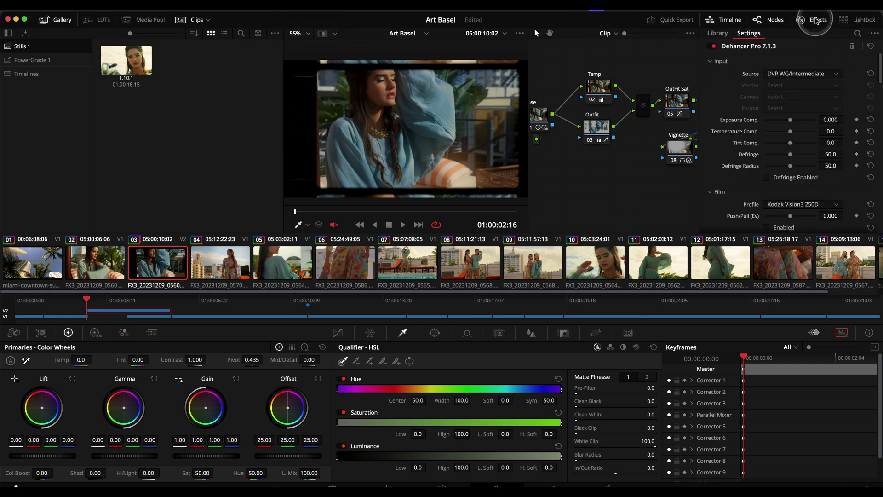
{"action": "scroll", "coordinate": [729, 89], "scroll_direction": "down", "scroll_amount": 10}
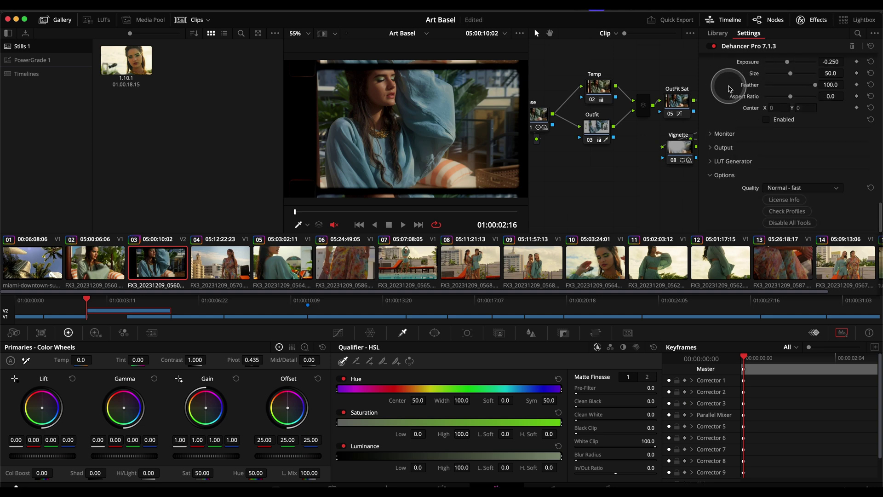
{"action": "scroll", "coordinate": [729, 89], "scroll_direction": "up", "scroll_amount": 5}
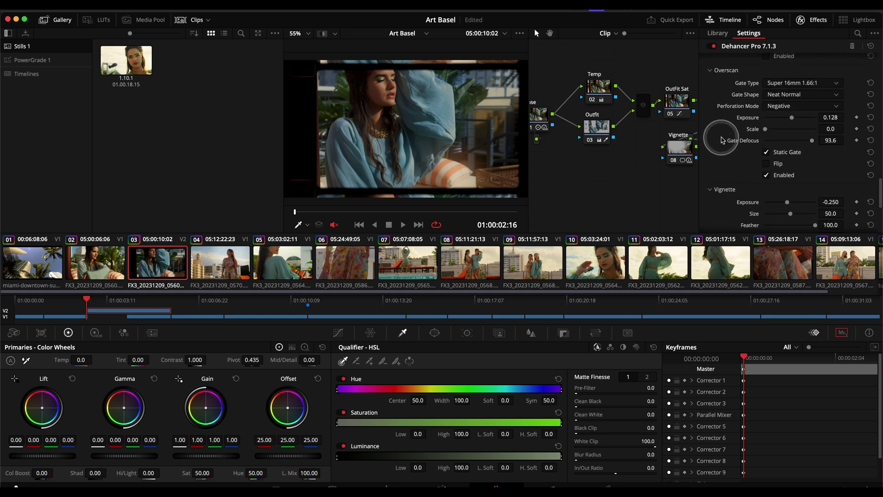
{"action": "scroll", "coordinate": [721, 140], "scroll_direction": "up", "scroll_amount": 1}
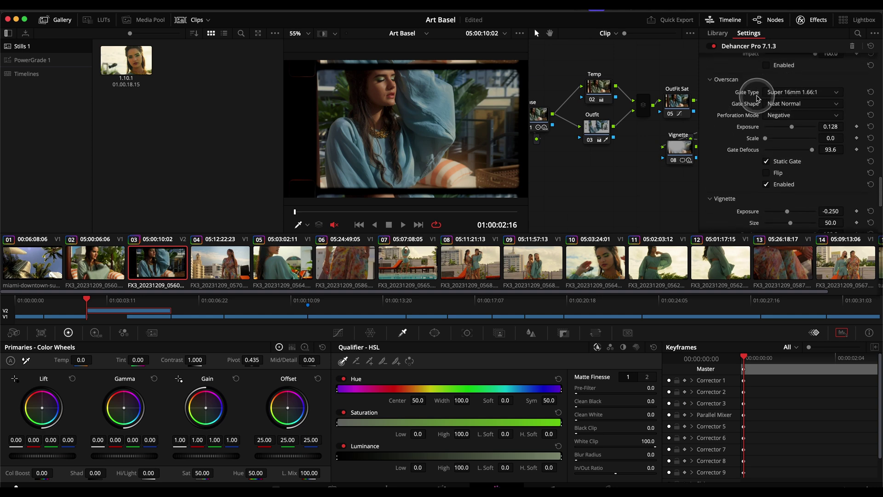
{"action": "left_click", "coordinate": [785, 92]}
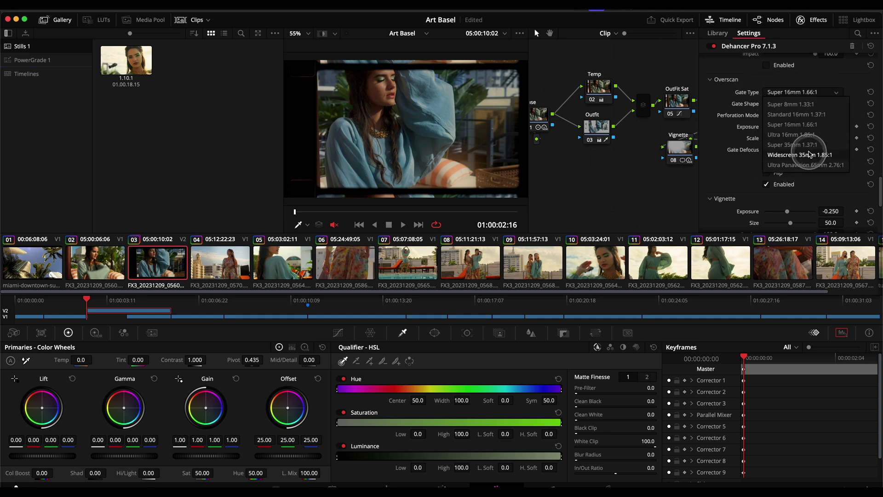
{"action": "left_click", "coordinate": [810, 155]}
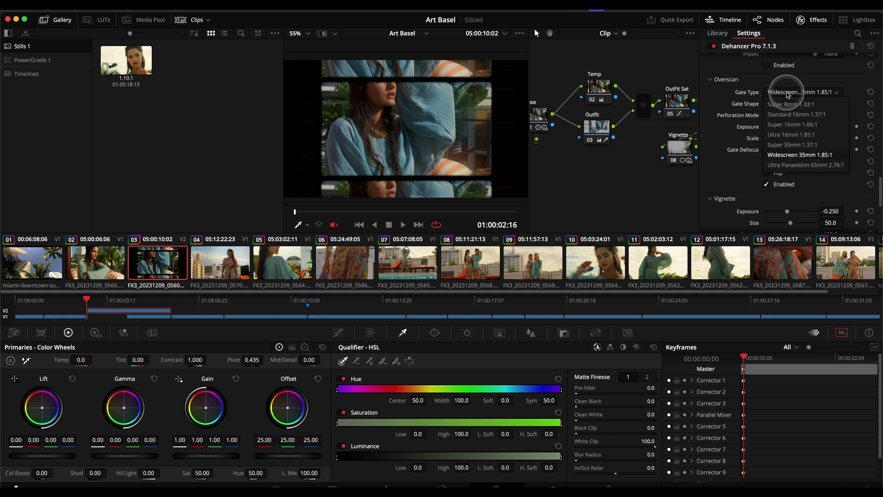
{"action": "left_click", "coordinate": [792, 124]}
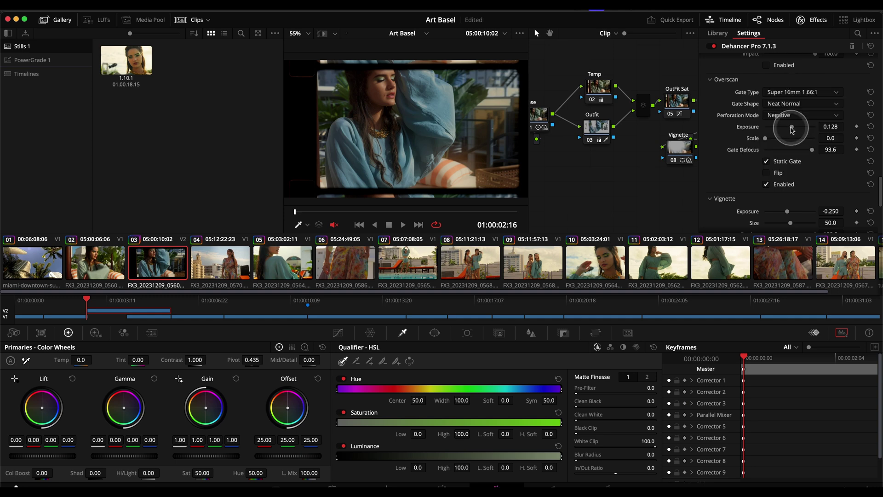
{"action": "left_click_drag", "start_coordinate": [792, 129], "coordinate": [845, 133]}
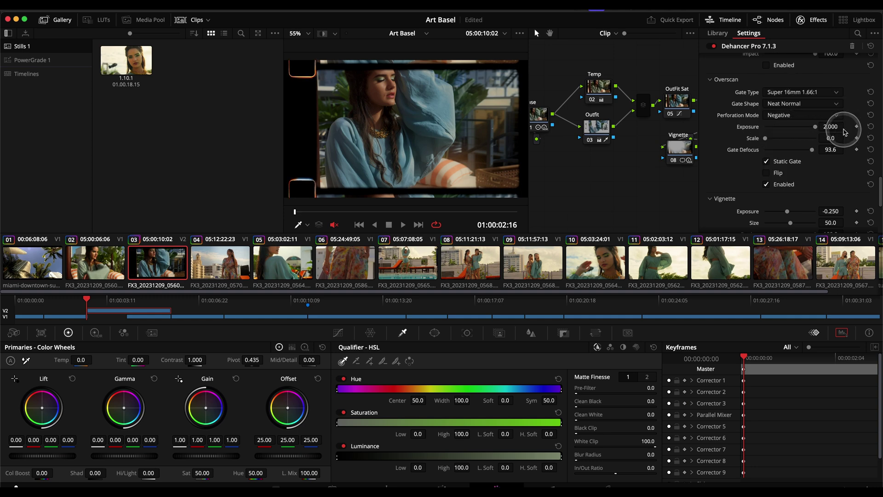
{"action": "double_click", "coordinate": [754, 126]}
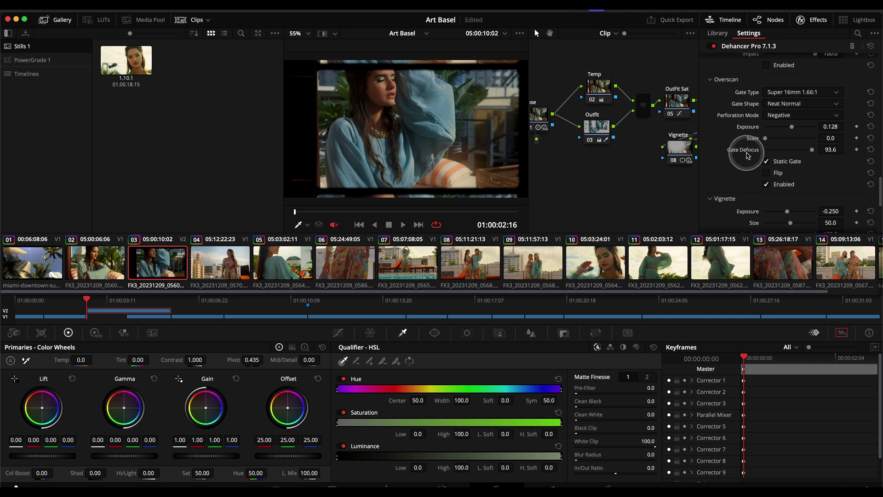
{"action": "double_click", "coordinate": [747, 152]}
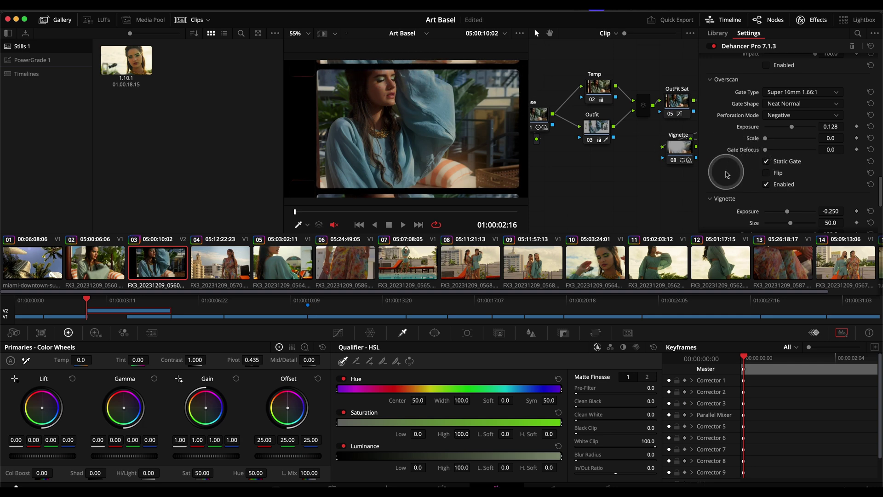
{"action": "key", "text": "super+z"}
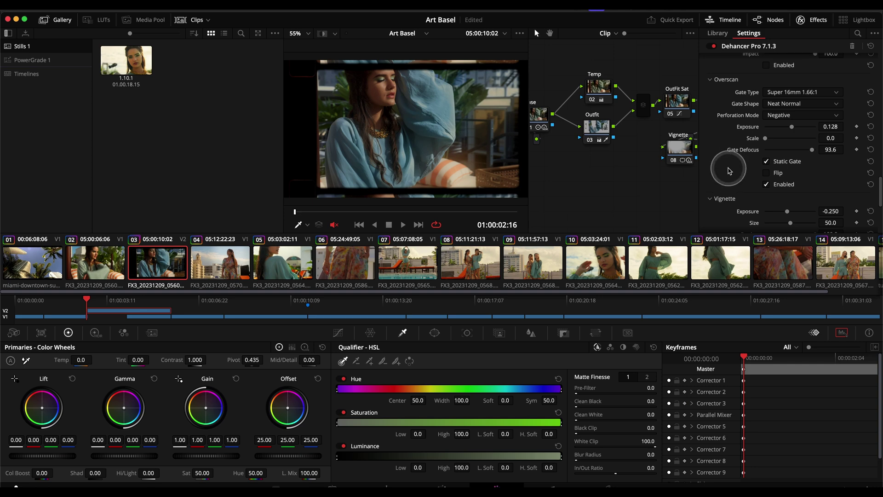
{"action": "left_click", "coordinate": [810, 22]}
Step: Play the clip with the OverScan border turned off for comparison
{"action": "left_click_drag", "start_coordinate": [770, 152], "coordinate": [772, 151]}
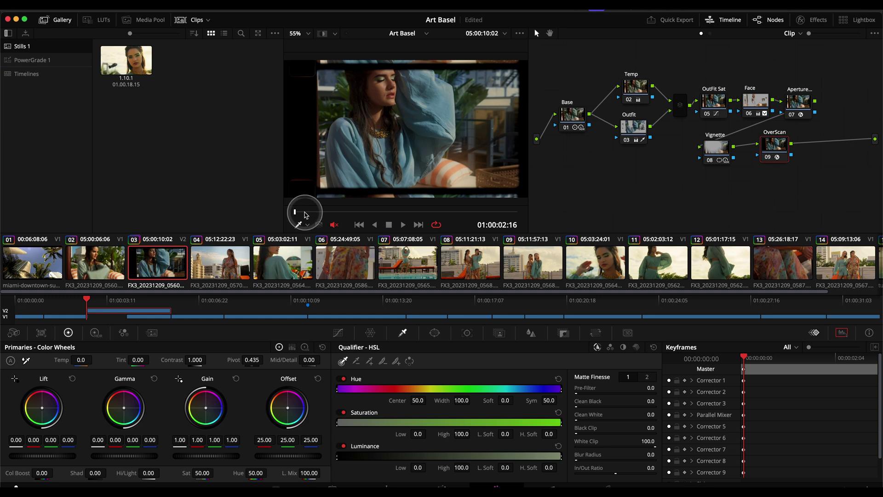
{"action": "key", "text": "super+d"}
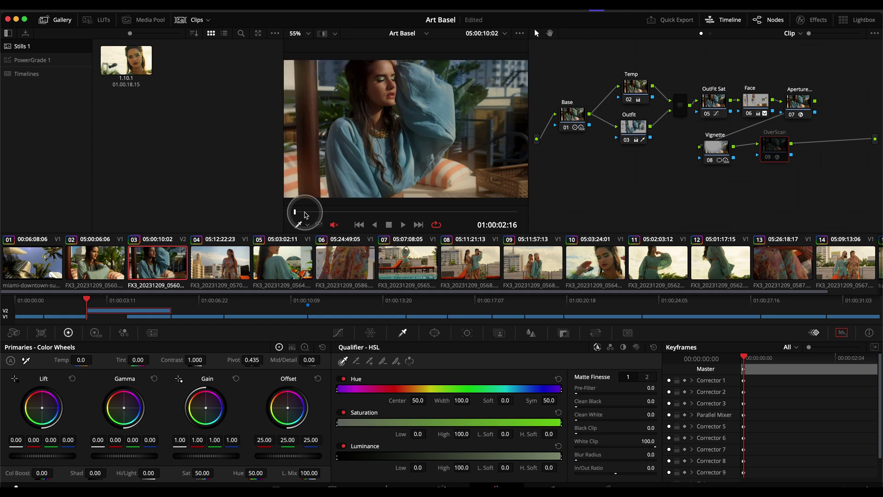
{"action": "key", "text": "space"}
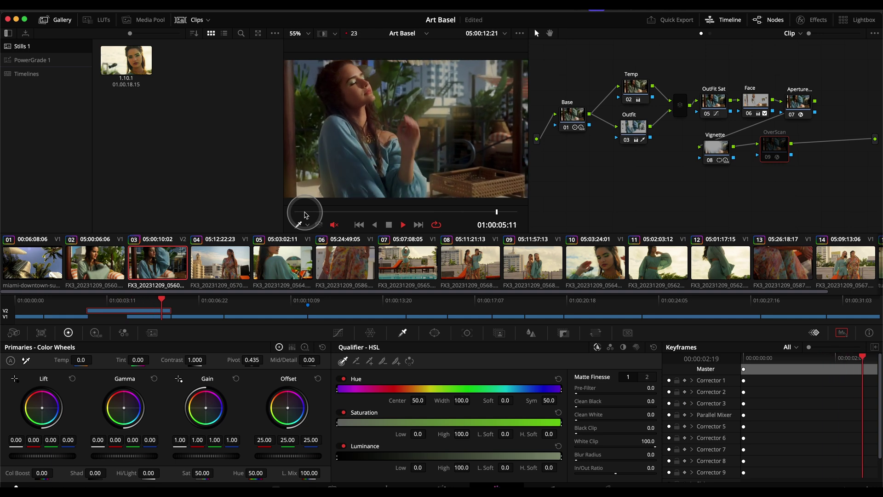
{"action": "key", "text": "space"}
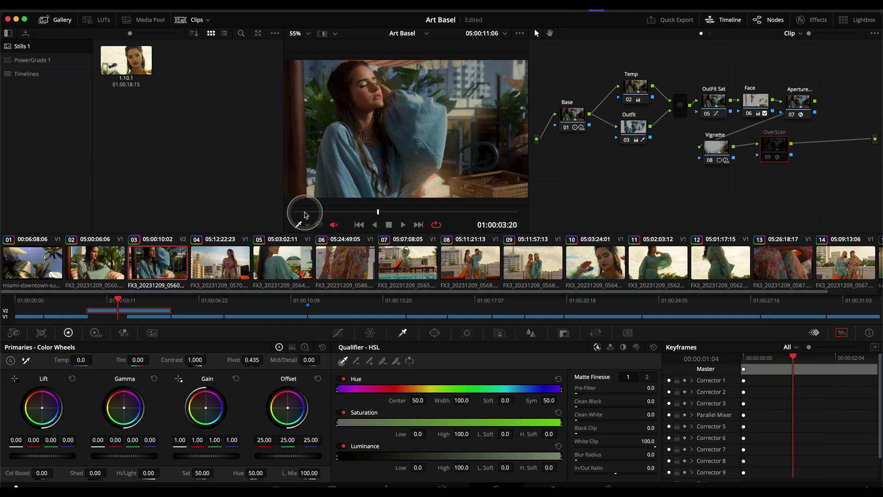
Step: Replay the clip with the border back on, then leave OverScan disabled
{"action": "key", "text": "super+d"}
{"action": "key", "text": "space"}
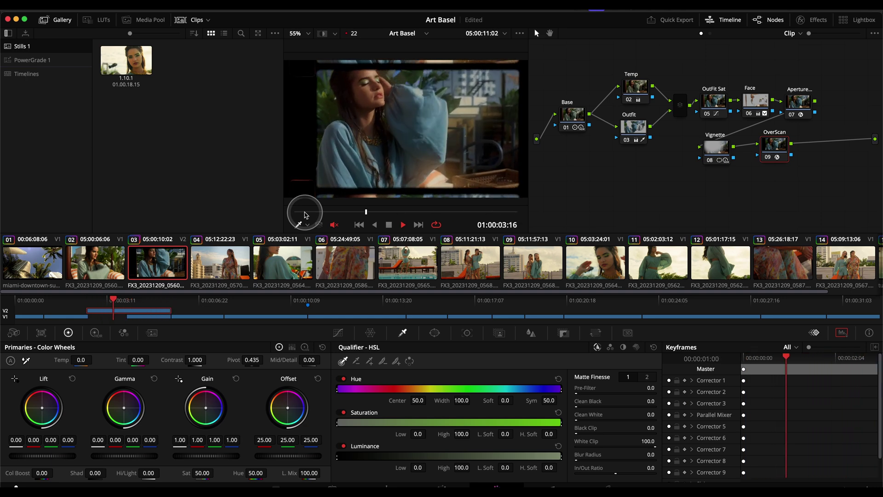
{"action": "key", "text": "space"}
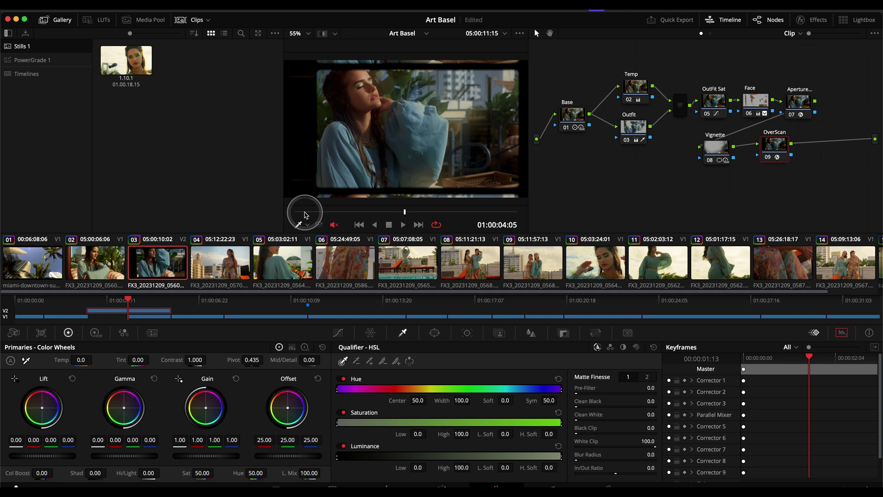
{"action": "key", "text": "ctrl+d"}
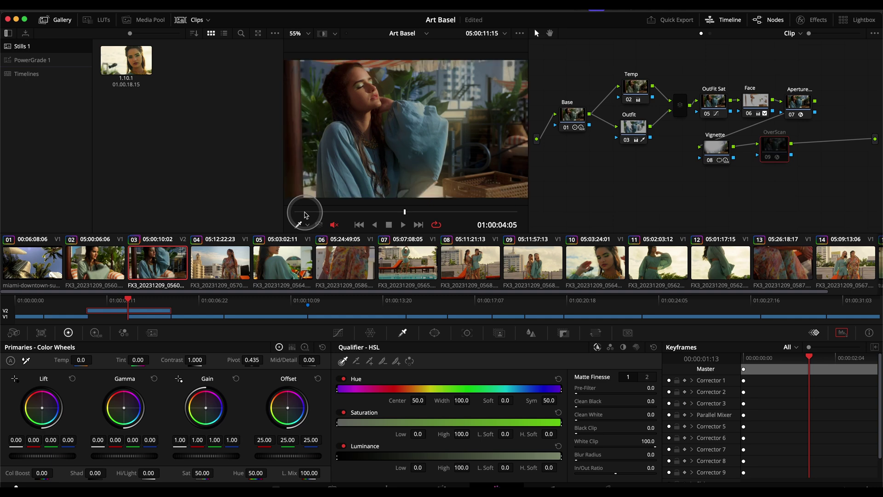